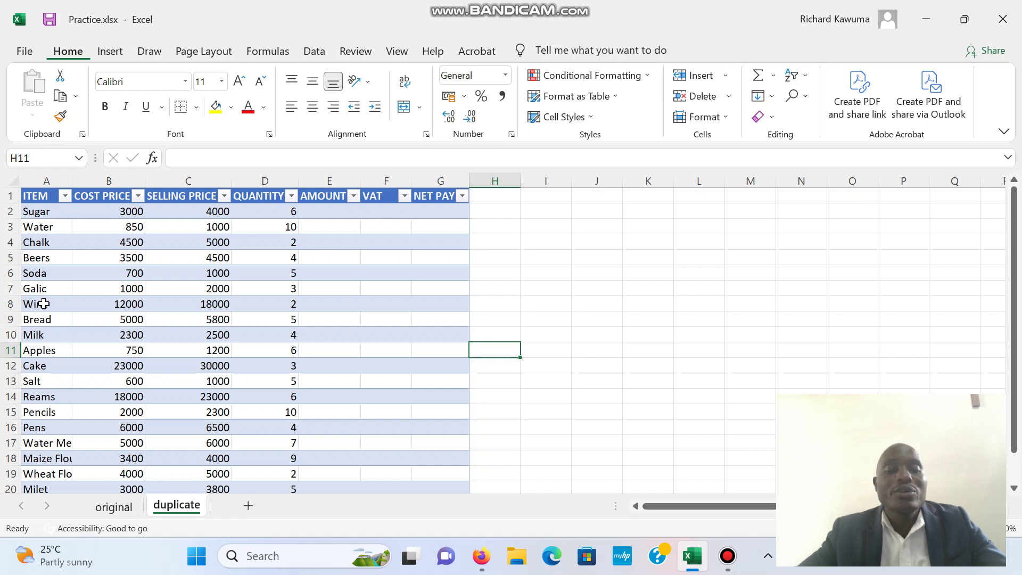
# - Insert a blank sheet row above the Wine row
pyautogui.click(43, 304)
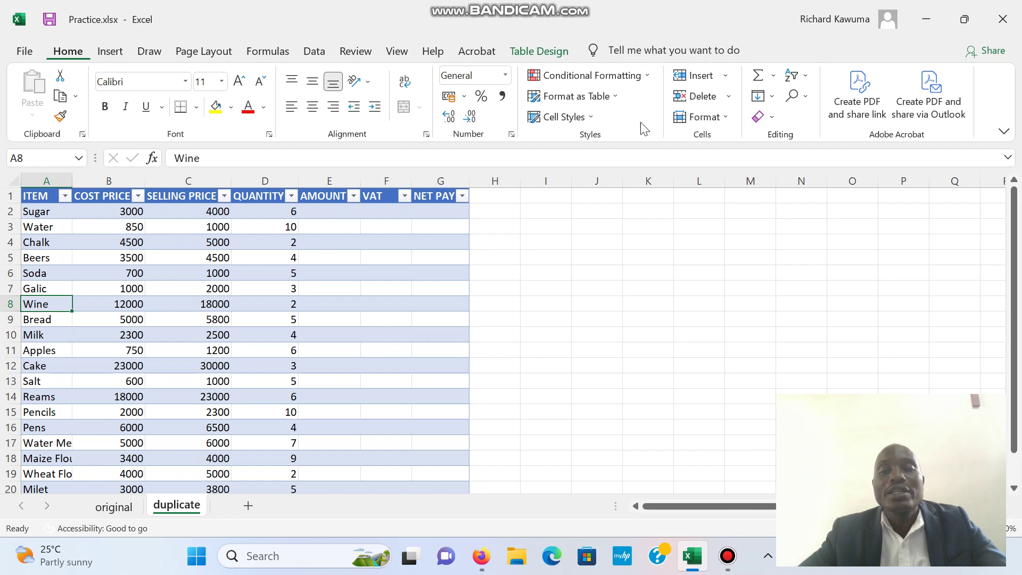
pyautogui.click(728, 76)
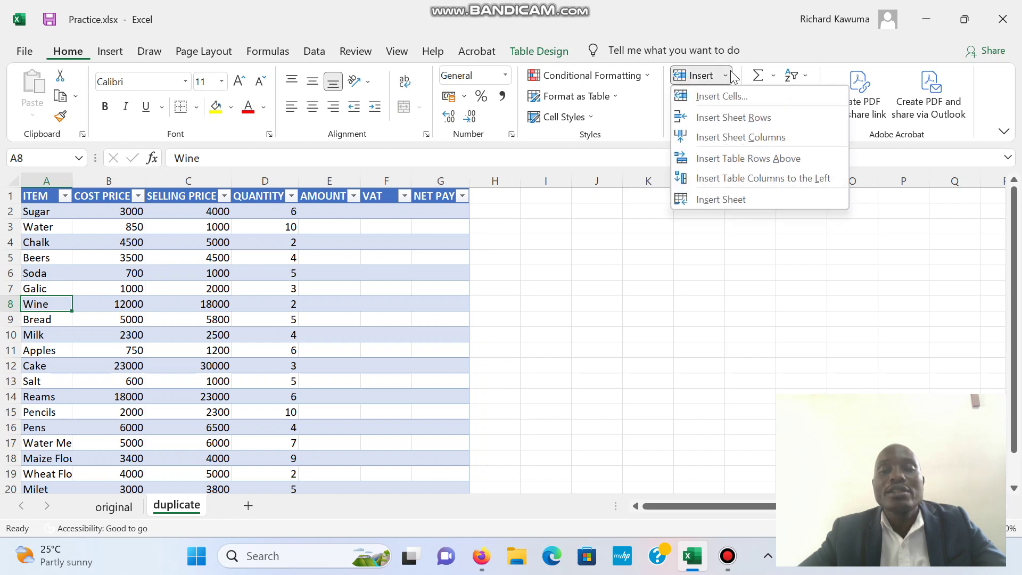
pyautogui.click(727, 117)
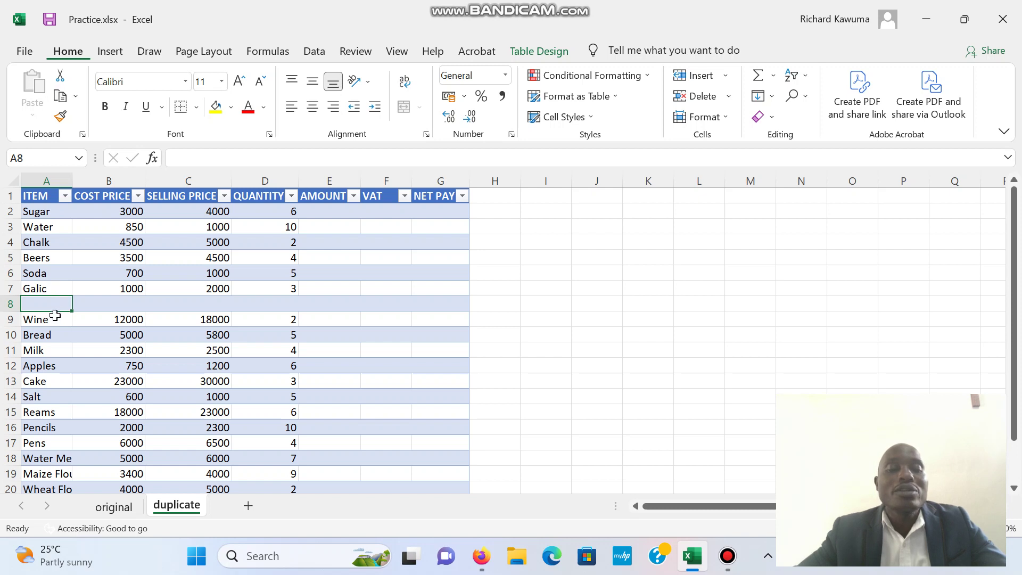
# - Insert another blank sheet row above the Bread row
pyautogui.click(54, 319)
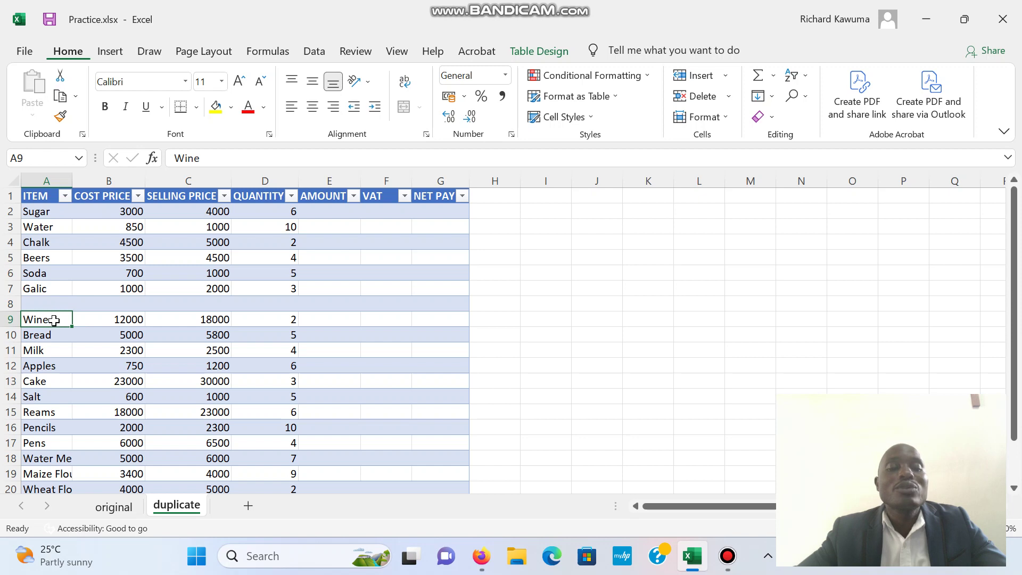
pyautogui.click(54, 335)
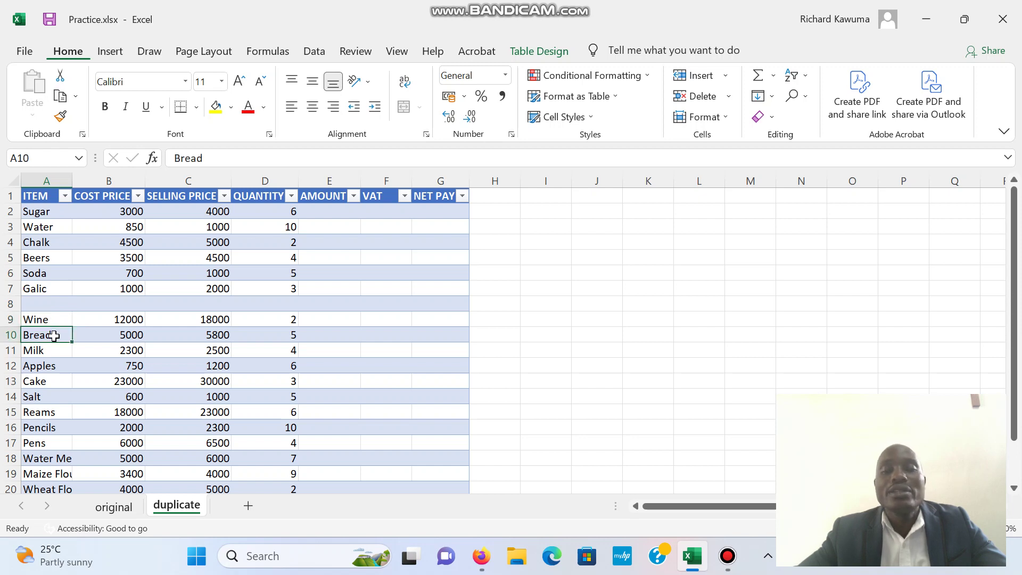
pyautogui.click(723, 76)
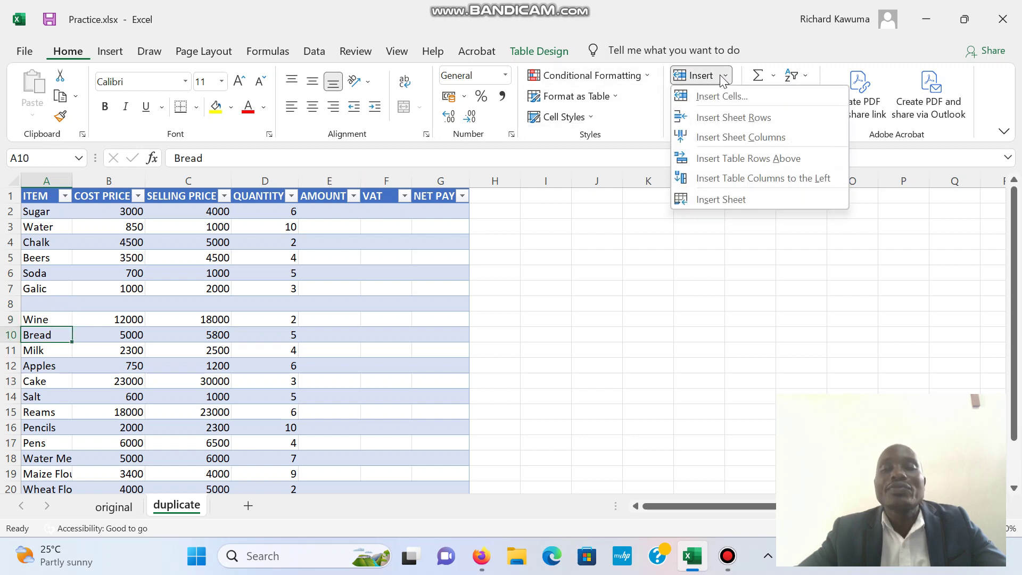
pyautogui.click(723, 117)
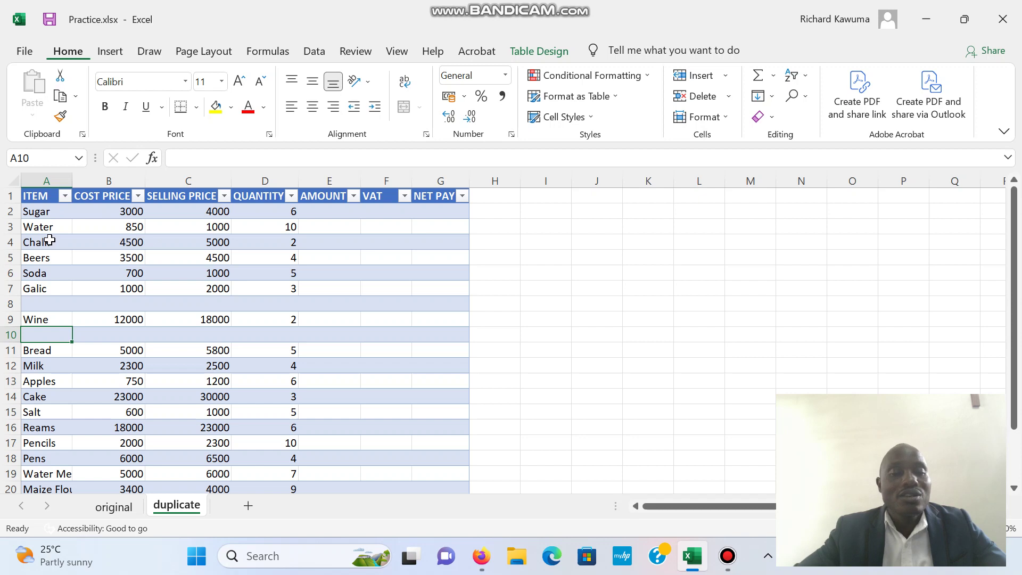
pyautogui.moveTo(52, 243); pyautogui.dragTo(67, 298)
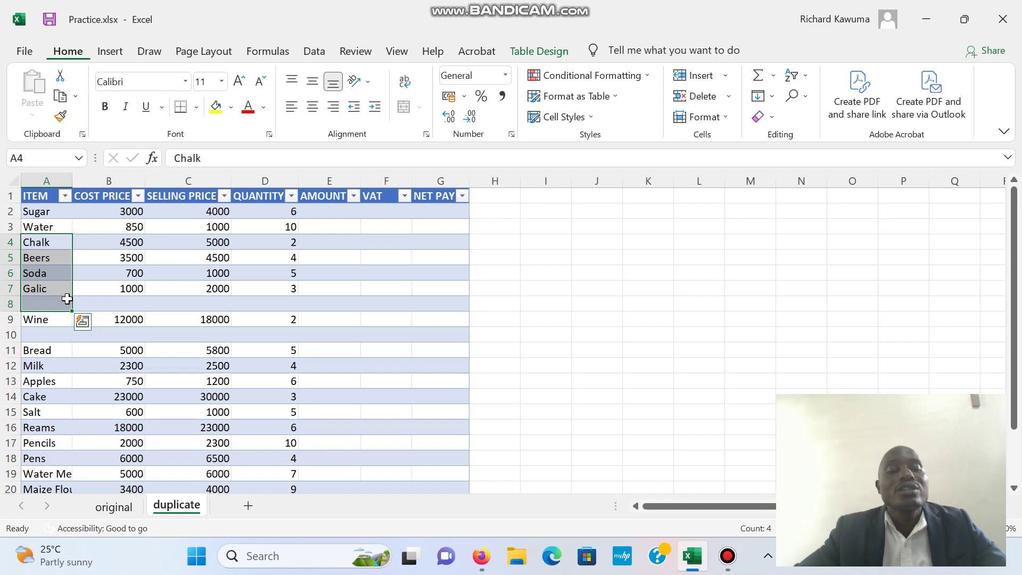
# - Insert five blank sheet rows above Chalk, below Water
pyautogui.click(725, 81)
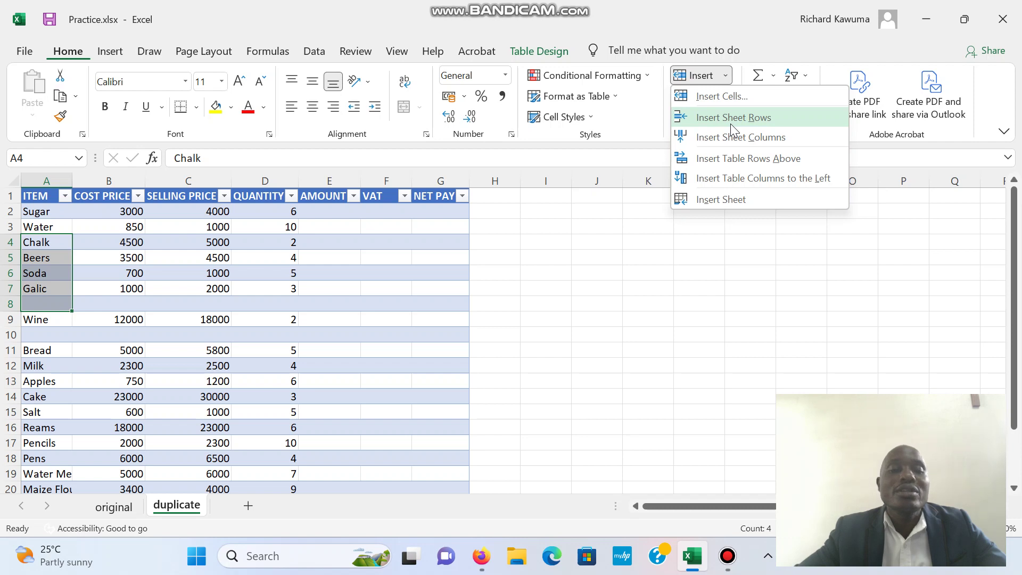
pyautogui.click(733, 117)
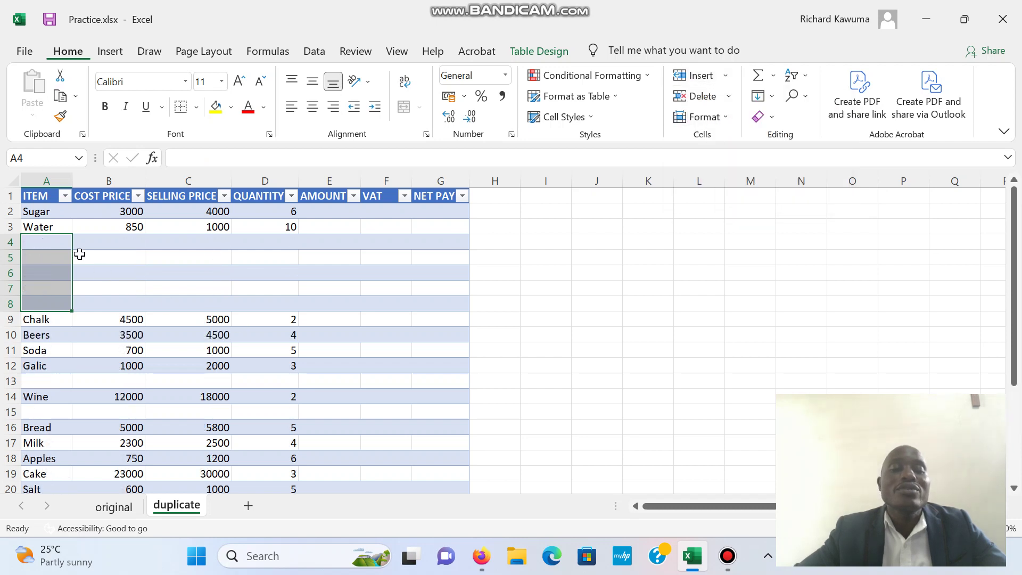
pyautogui.click(90, 338)
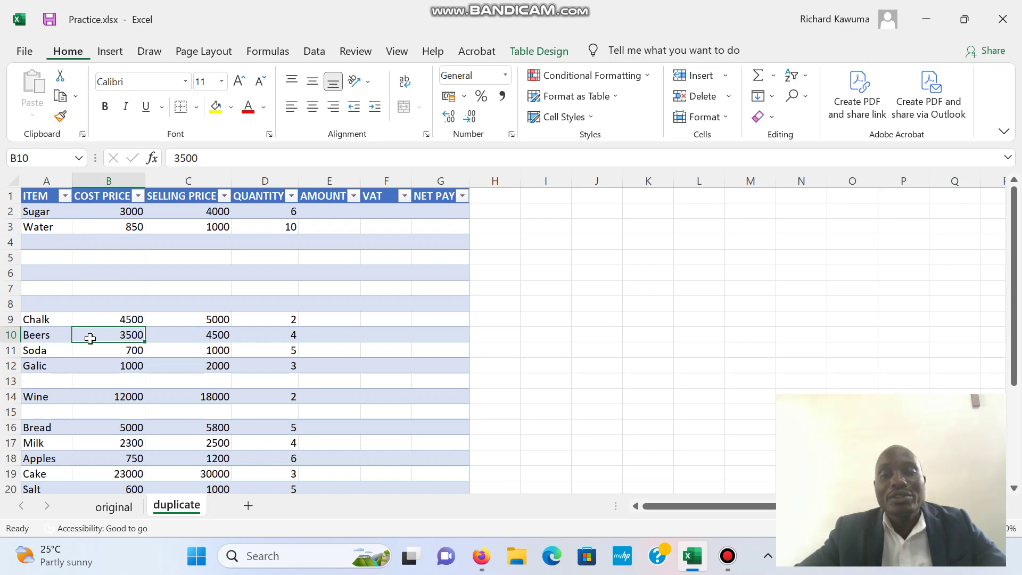
# - Insert an empty column, Column1, before SELLING PRICE
pyautogui.click(191, 212)
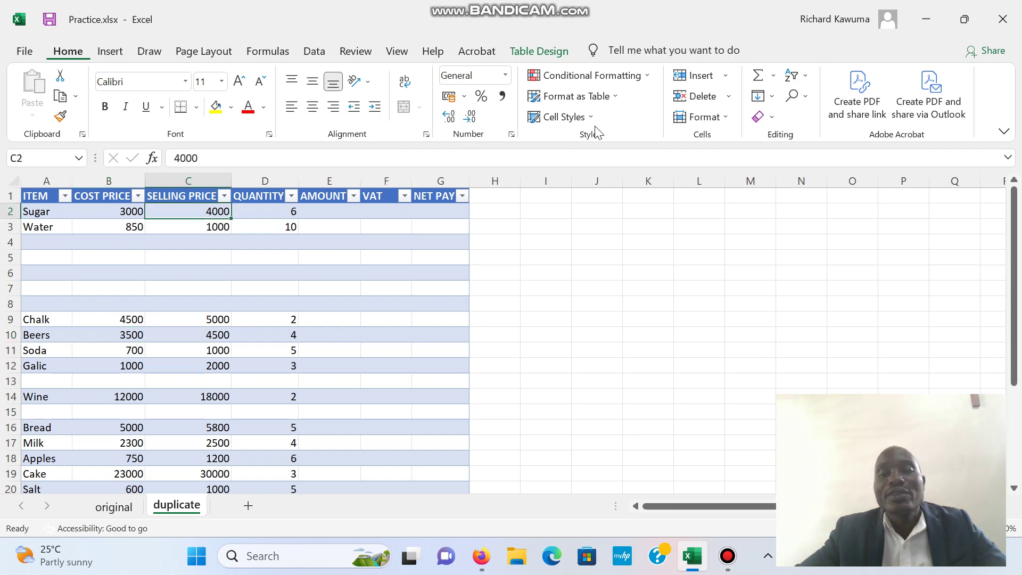
pyautogui.click(729, 117)
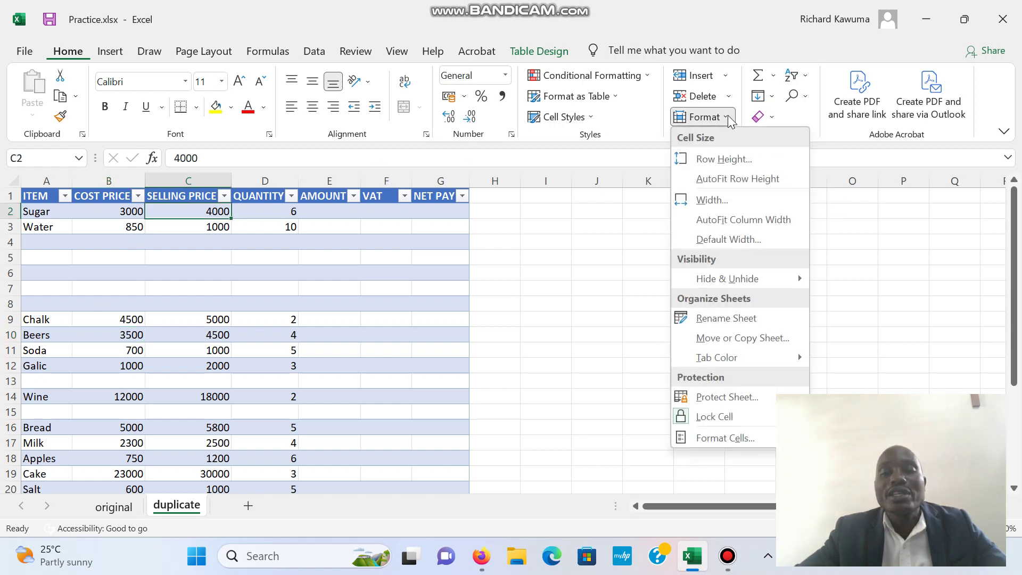
pyautogui.click(726, 77)
pyautogui.click(728, 77)
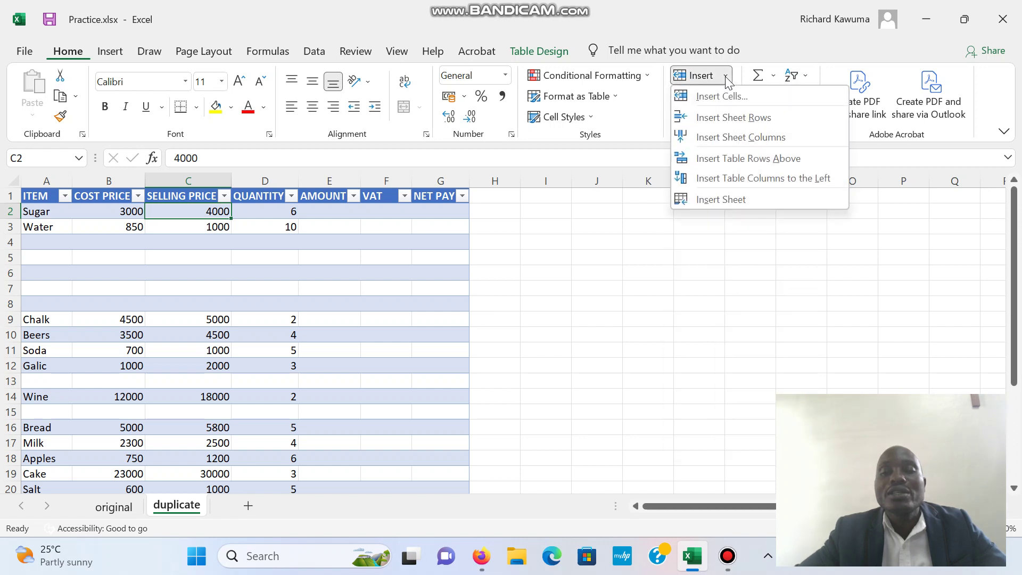
pyautogui.click(730, 137)
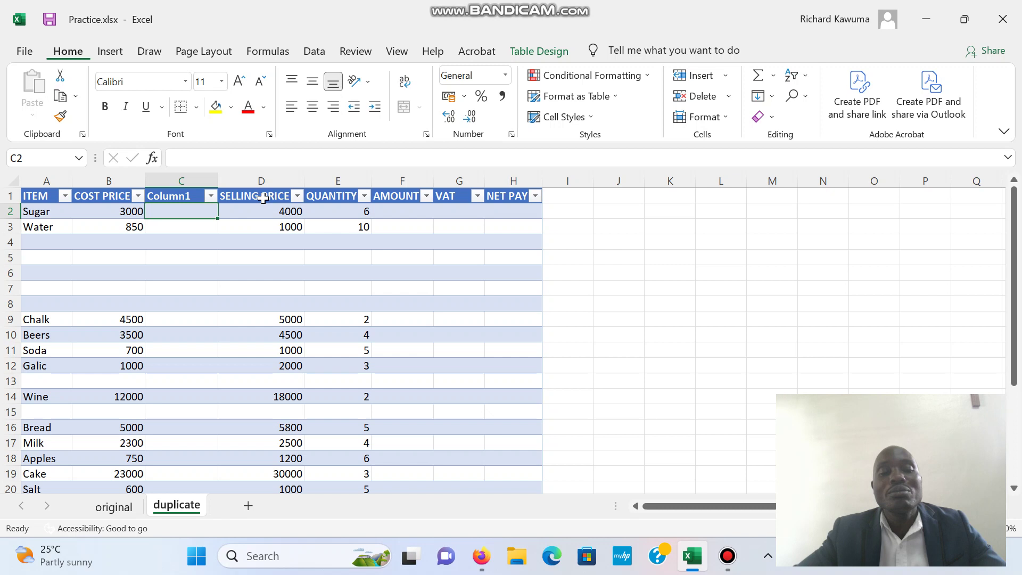
# - Insert a second empty column, Column2, before QUANTITY
pyautogui.click(263, 198)
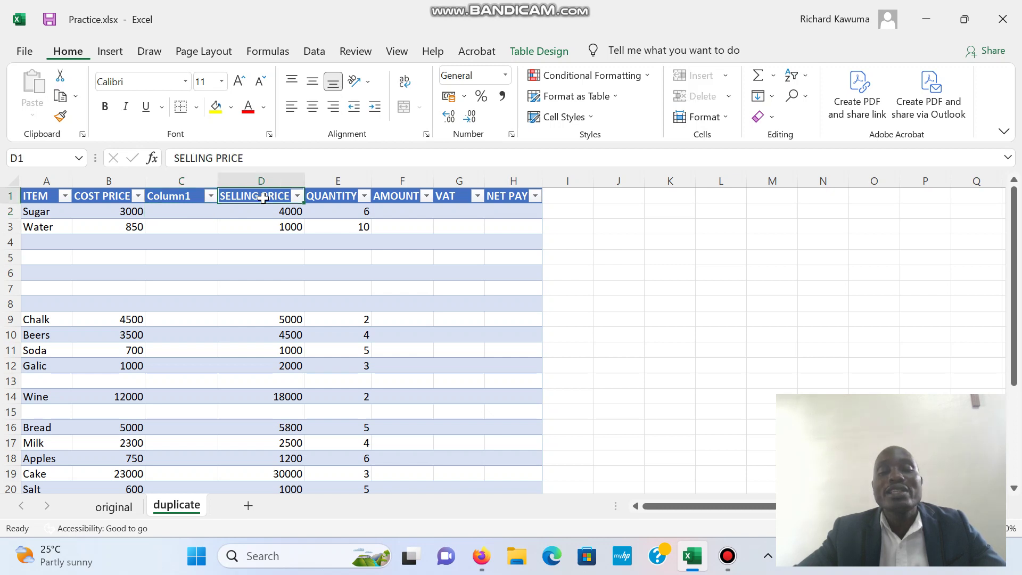
pyautogui.click(332, 199)
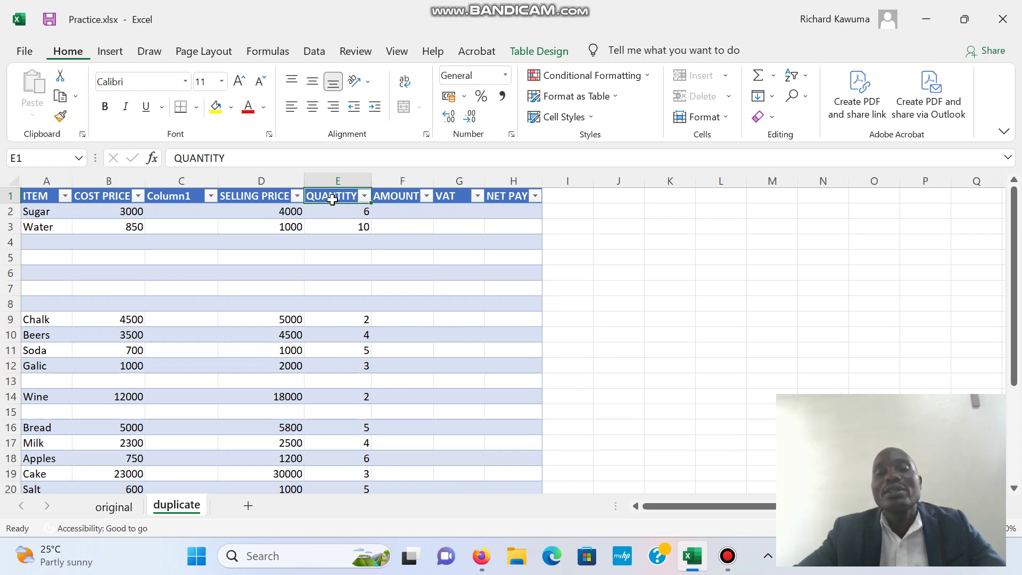
pyautogui.click(338, 211)
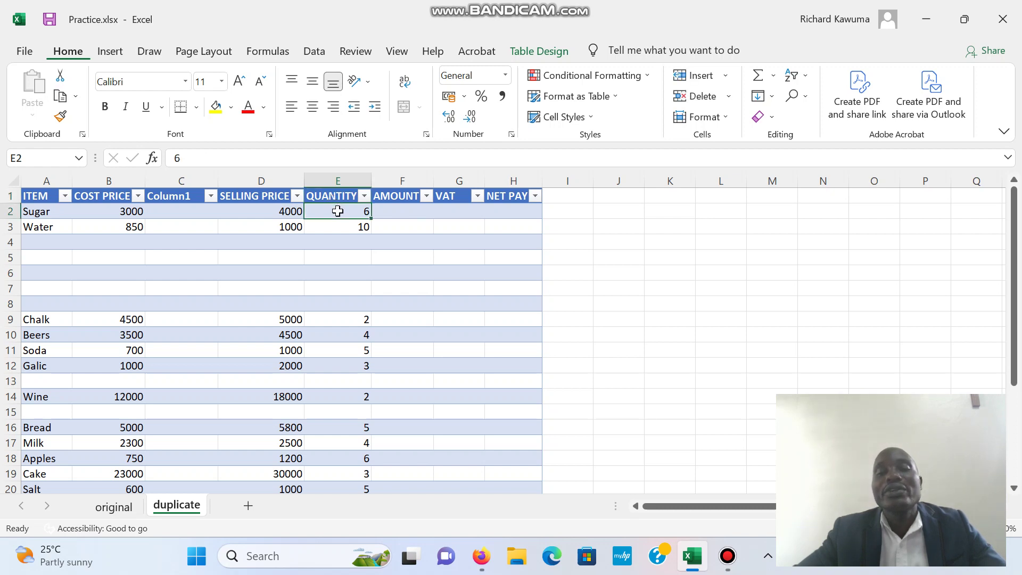
pyautogui.click(729, 78)
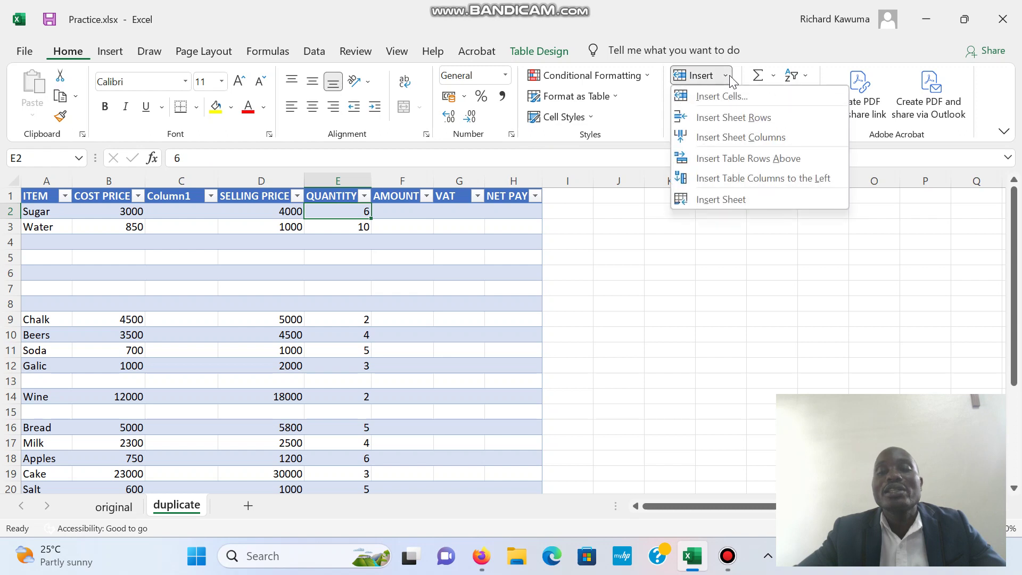
pyautogui.click(737, 137)
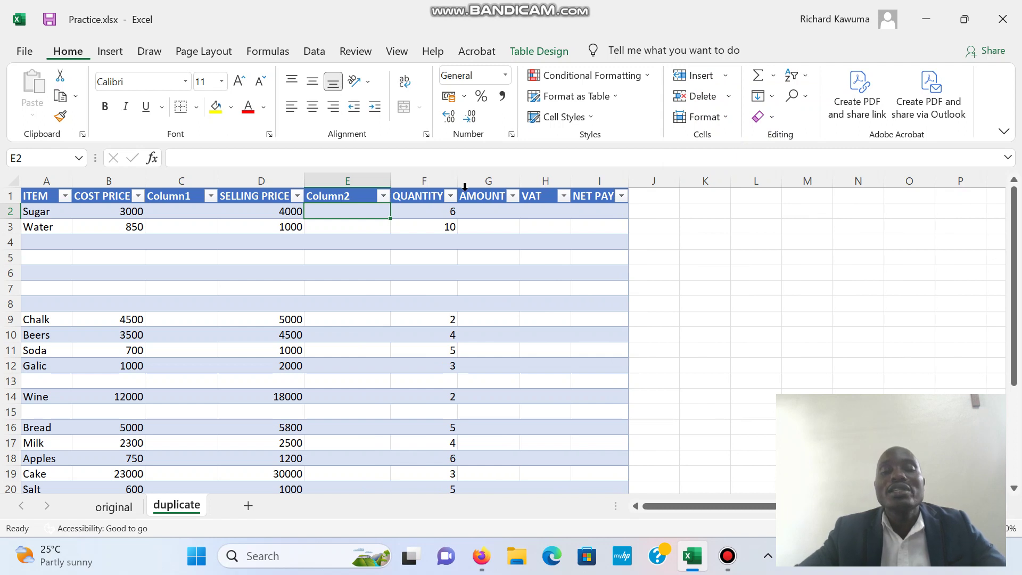
# - Insert table columns across three row-2 cells, then undo that insertion with Ctrl+Z
pyautogui.moveTo(358, 213); pyautogui.dragTo(532, 206)
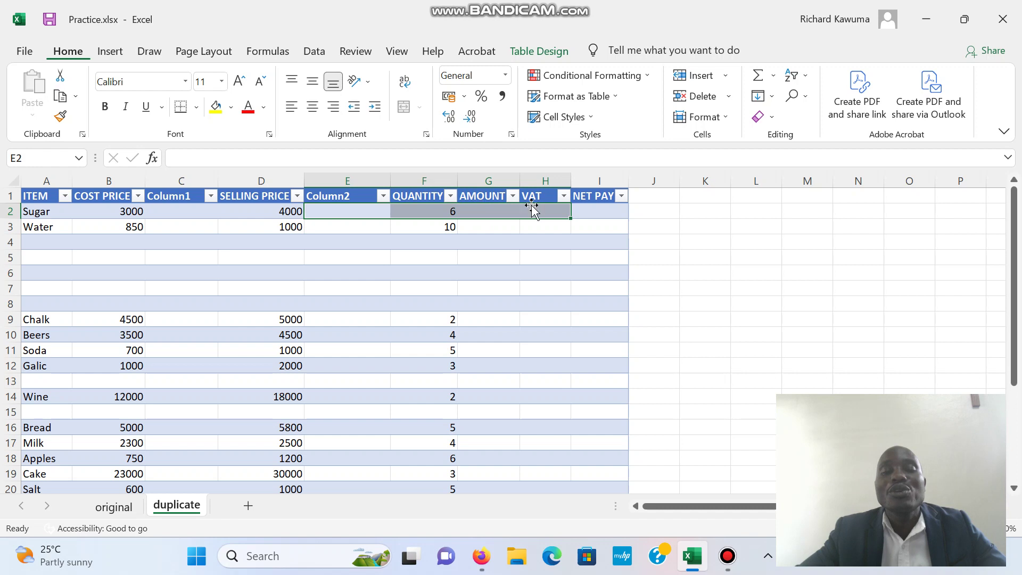
pyautogui.click(728, 76)
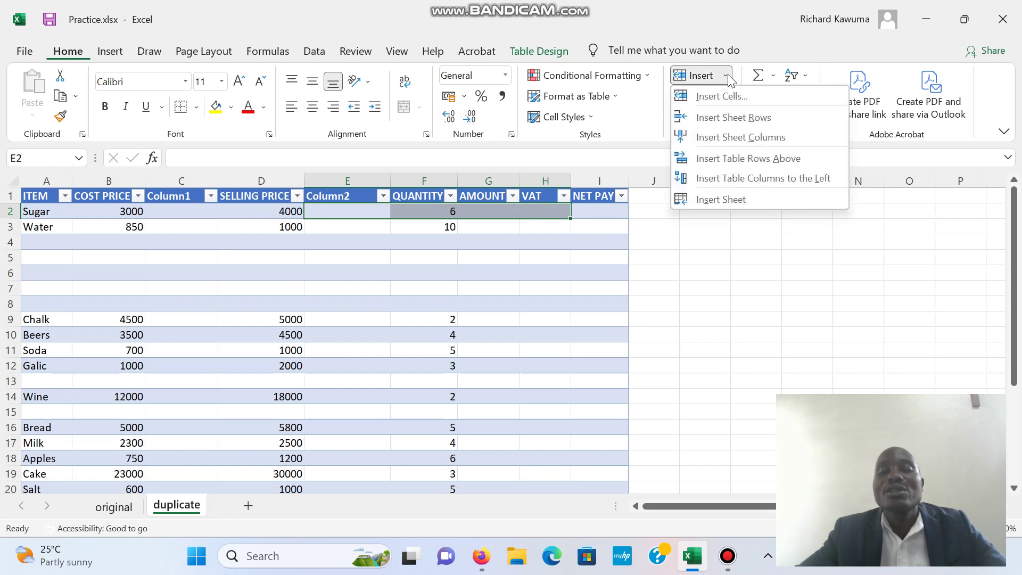
pyautogui.click(740, 137)
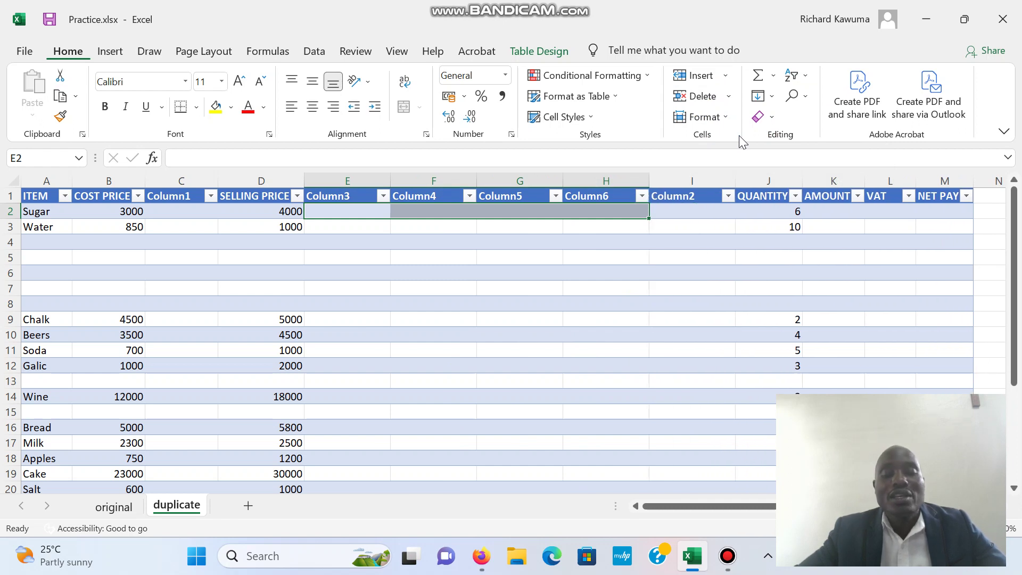
pyautogui.hotkey('ctrl', 'z')
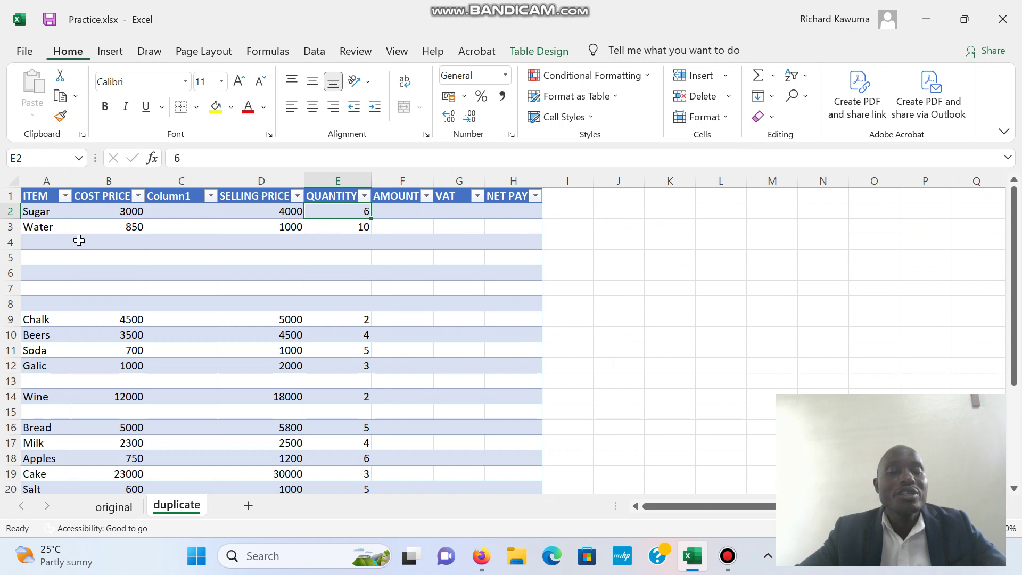
pyautogui.moveTo(46, 240); pyautogui.dragTo(67, 306)
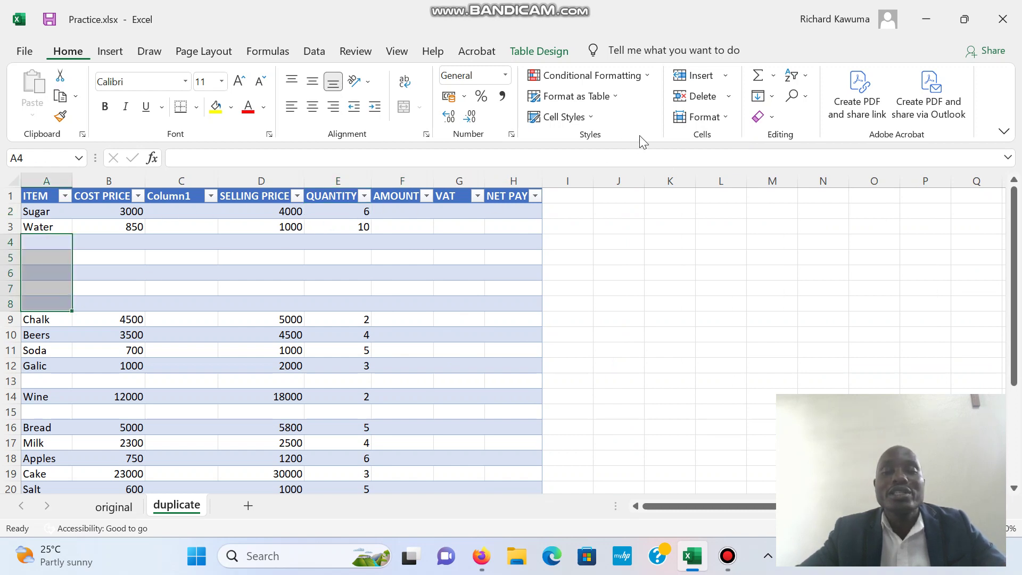
# - Delete the five blank rows between Water and Chalk and the empty Column1
pyautogui.click(729, 97)
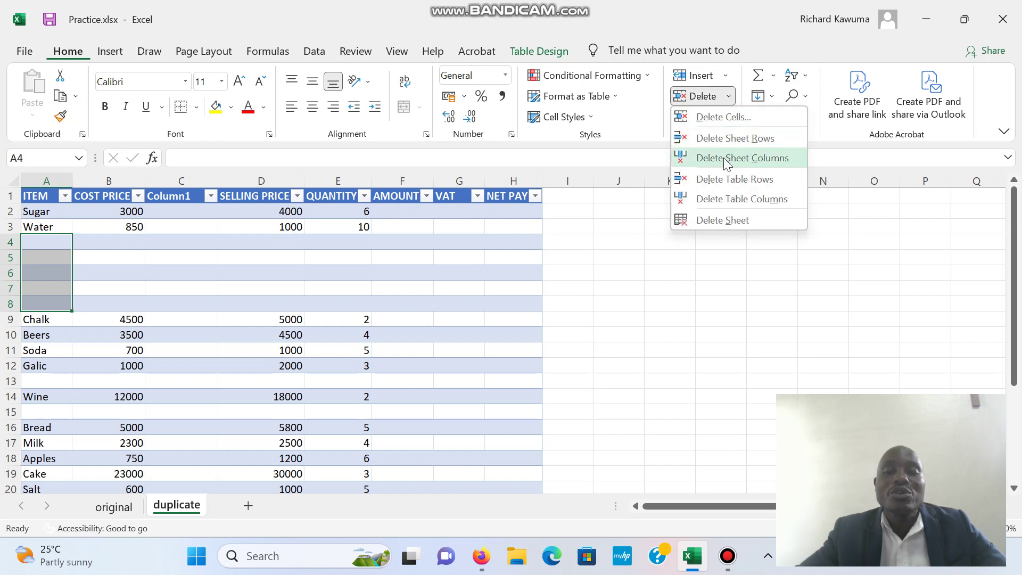
pyautogui.click(728, 139)
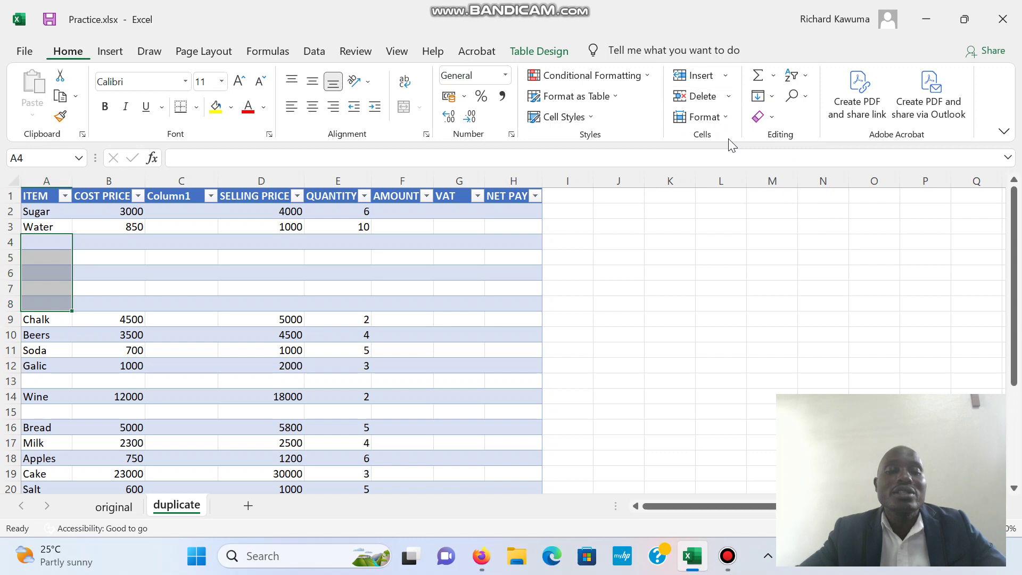
pyautogui.click(180, 226)
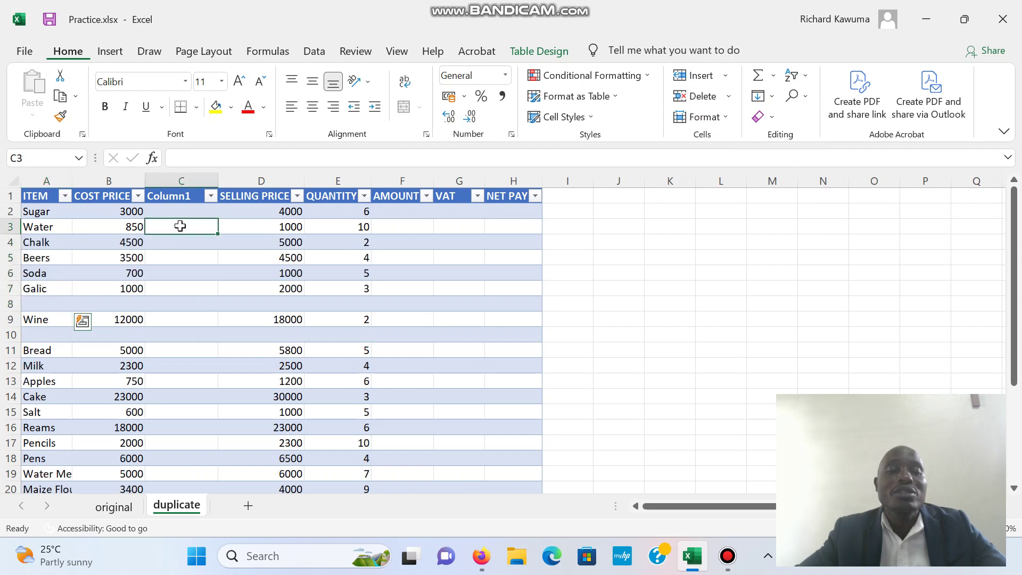
pyautogui.click(727, 97)
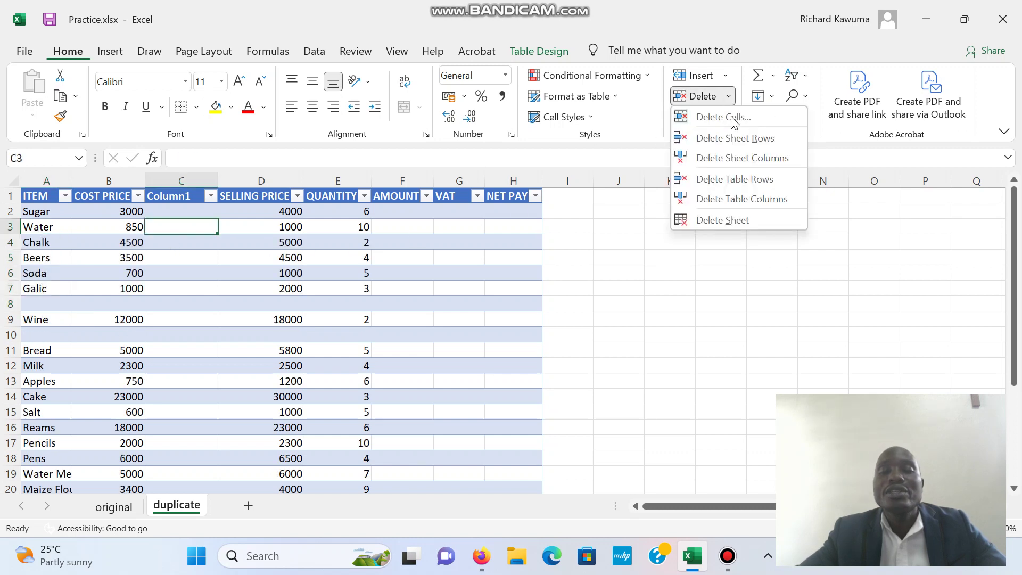
pyautogui.click(744, 164)
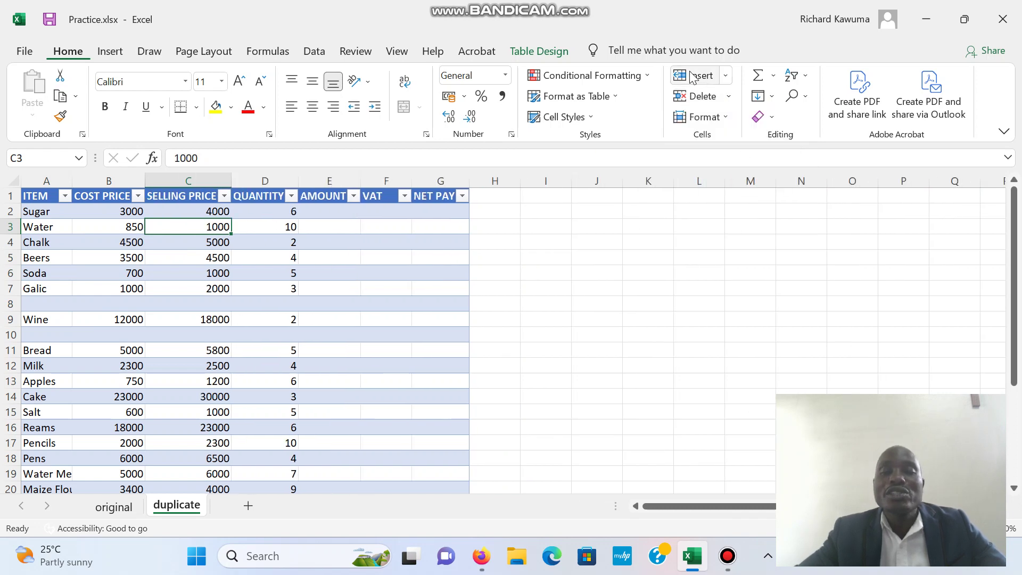
pyautogui.click(722, 75)
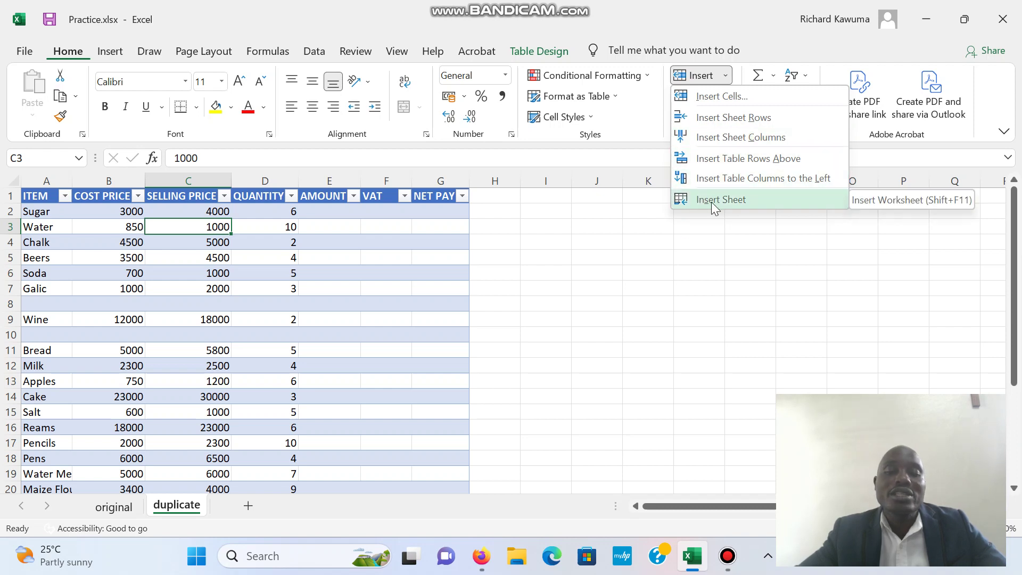
pyautogui.click(470, 312)
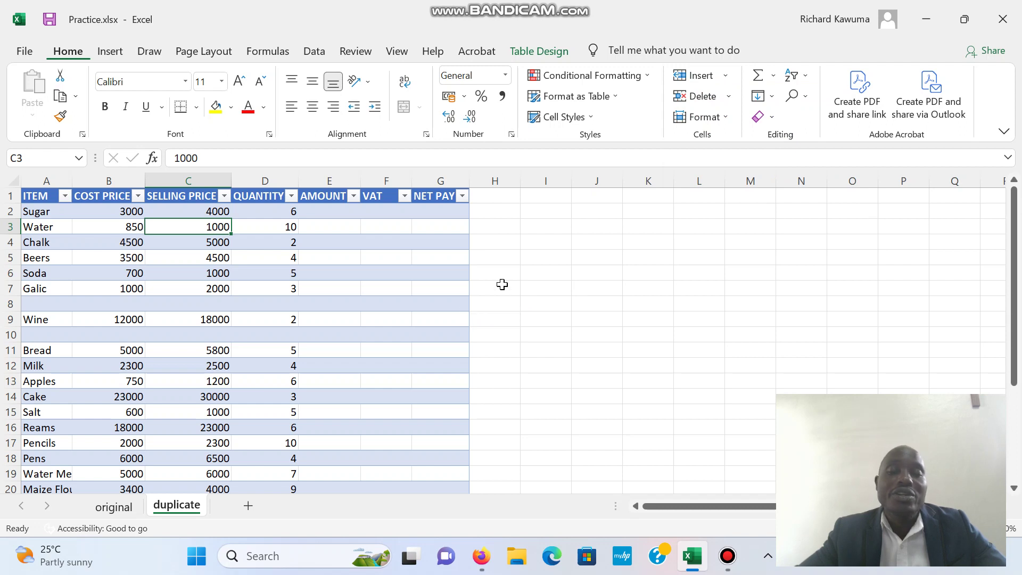
pyautogui.click(728, 97)
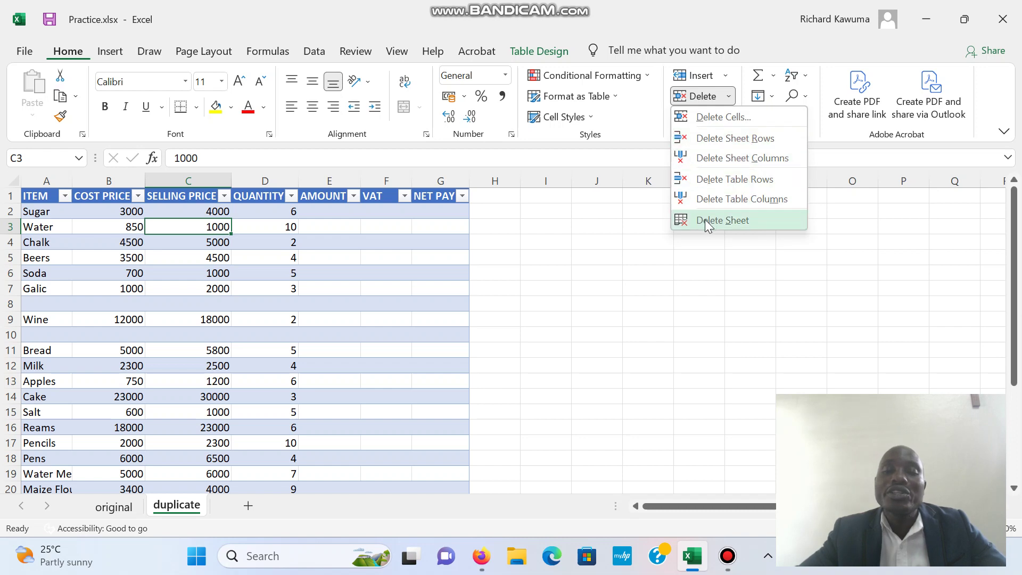
pyautogui.click(569, 293)
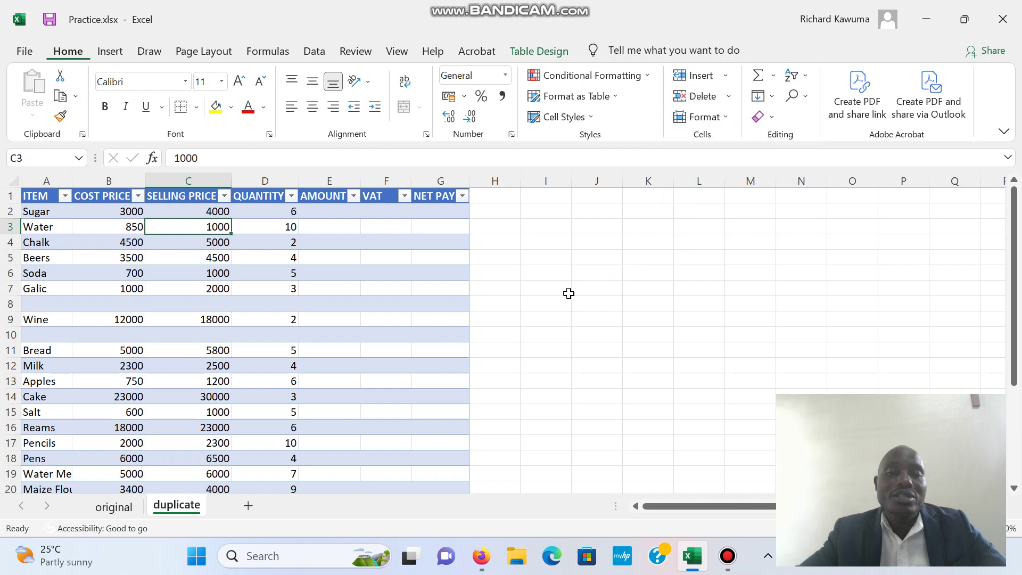
# - Check the number format list without changes, then select the entire COST PRICE column
pyautogui.click(505, 77)
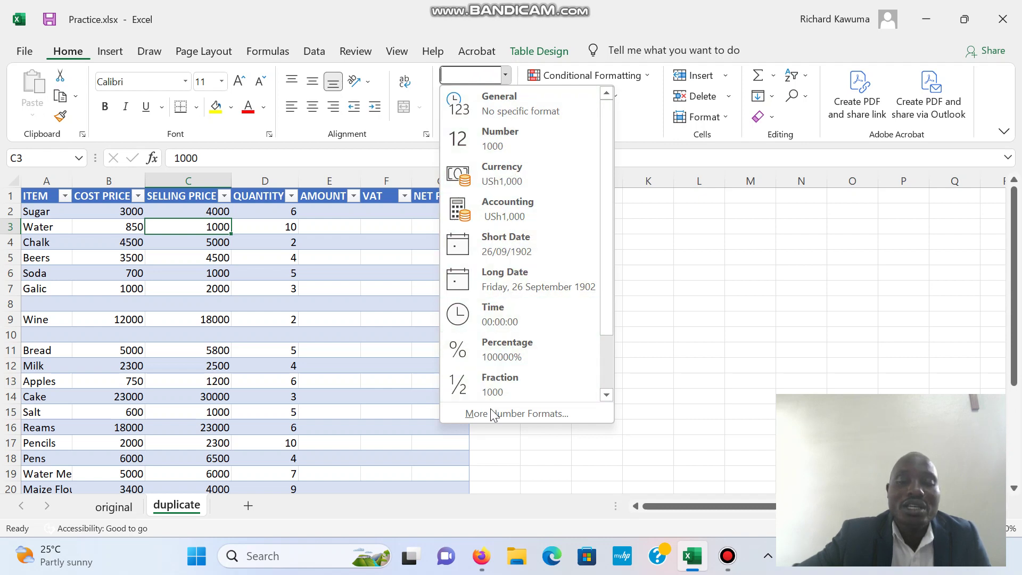
pyautogui.press('Escape')
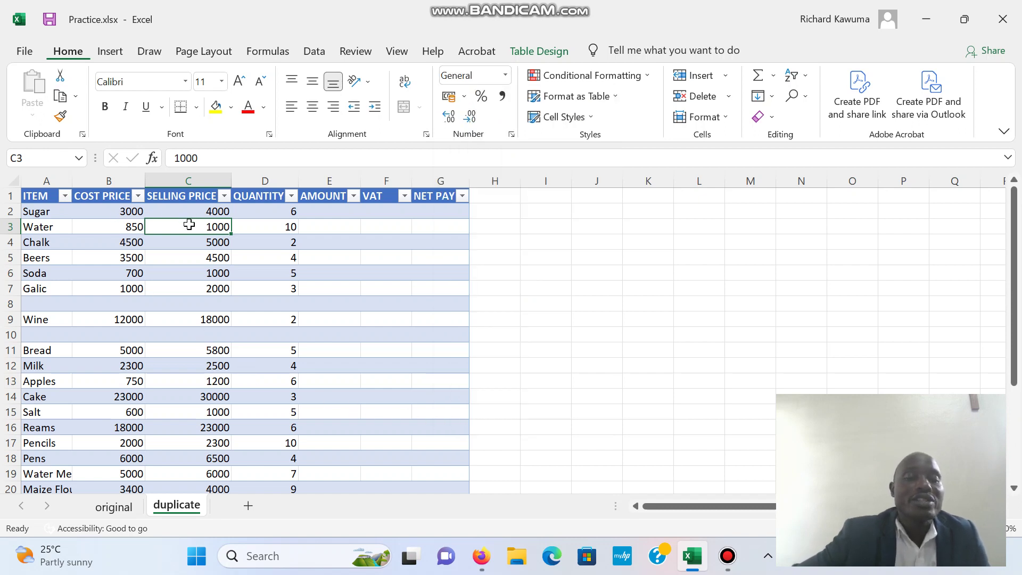
pyautogui.click(111, 190)
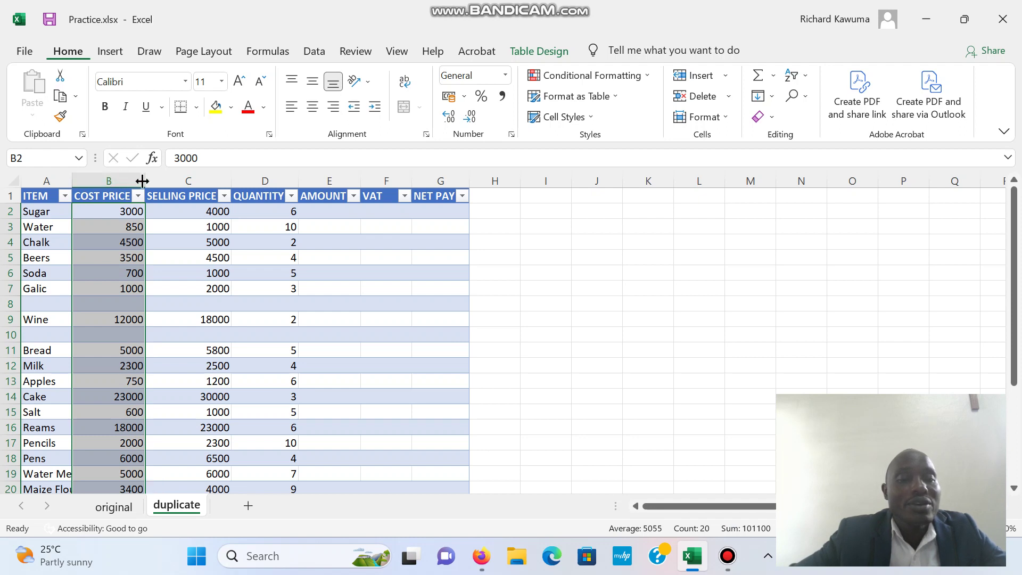
# - Format the COST PRICE values as Currency, e.g. USh3,000 and USh850
pyautogui.click(507, 76)
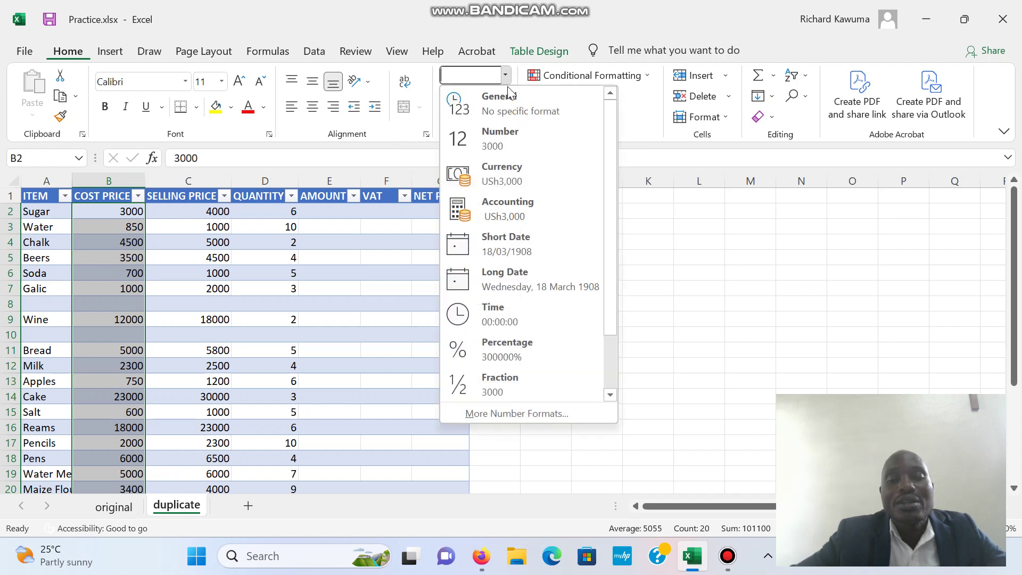
pyautogui.click(509, 170)
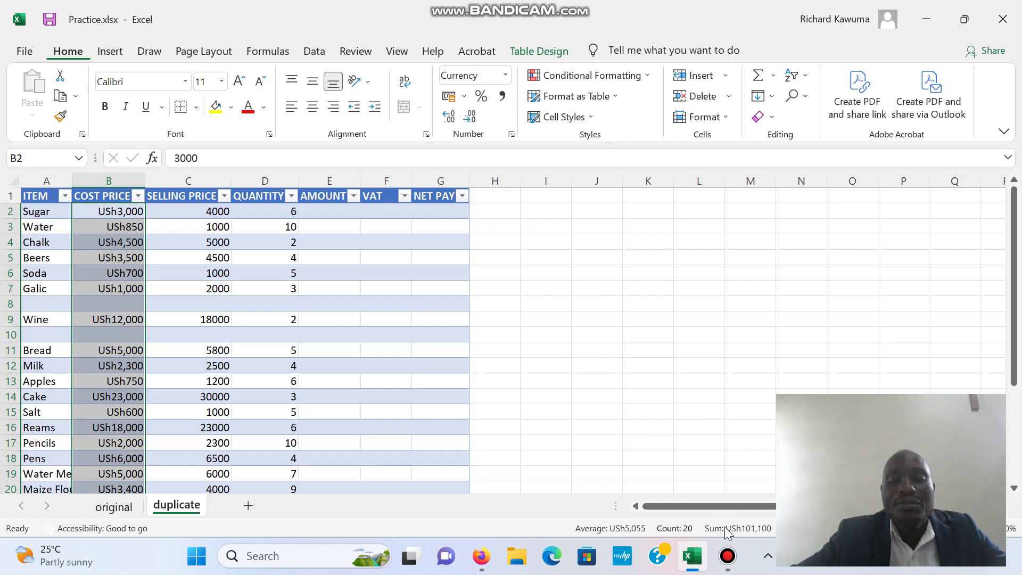
pyautogui.click(727, 555)
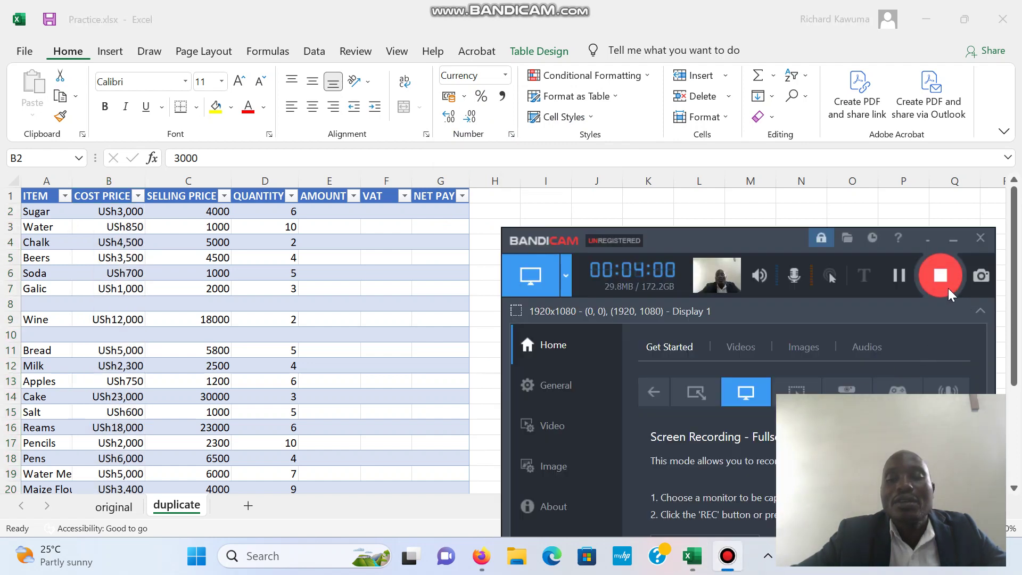